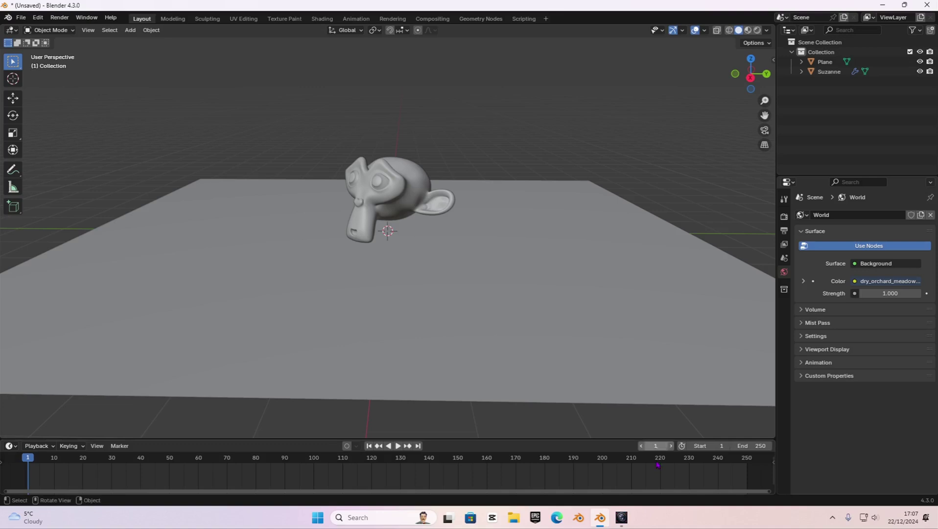
# - Preview the monkey and ground plane in Material Preview shading, and switch the viewport to Rendered shading
pyautogui.scroll(-5, 403, 289)
pyautogui.moveTo(373, 232); pyautogui.dragTo(377, 287, button='middle')
pyautogui.scroll(6, 388, 240)
pyautogui.scroll(-4, 361, 221)
pyautogui.scroll(1, 441, 232)
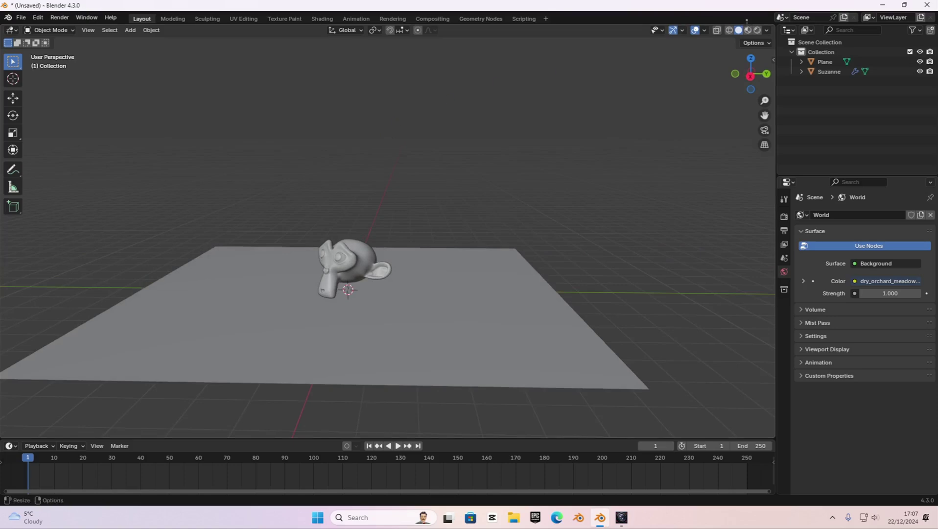
pyautogui.click(747, 30)
pyautogui.moveTo(291, 178); pyautogui.dragTo(316, 285, button='middle')
pyautogui.click(387, 281)
pyautogui.scroll(-3, 332, 308)
pyautogui.moveTo(375, 333)
pyautogui.keyDown('shift'); pyautogui.mouseDown(button='middle')
pyautogui.moveTo(362, 274)
pyautogui.moveTo(337, 302)
pyautogui.moveTo(391, 274)
pyautogui.moveTo(399, 280)
pyautogui.moveTo(360, 310)
pyautogui.moveTo(396, 291)
pyautogui.moveTo(345, 286)
pyautogui.mouseUp(button='middle'); pyautogui.keyUp('shift')
pyautogui.click(360, 276)
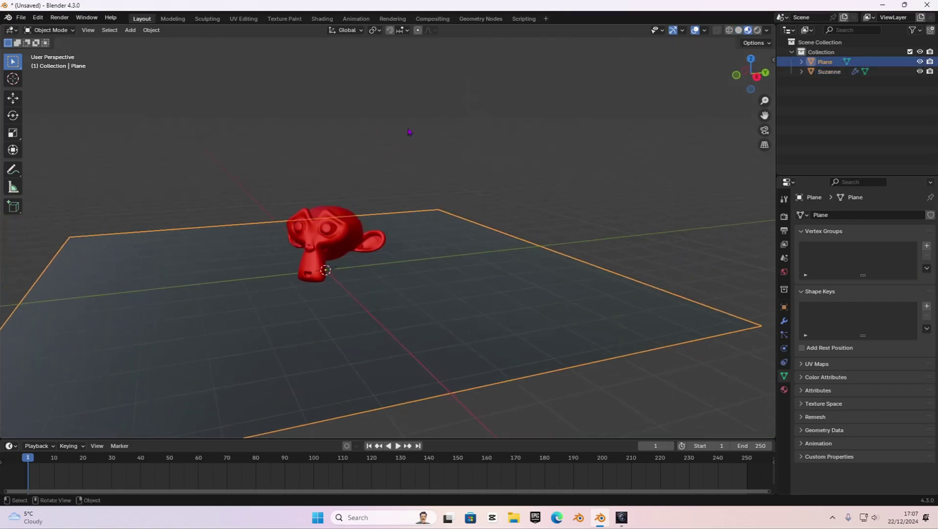
pyautogui.click(757, 30)
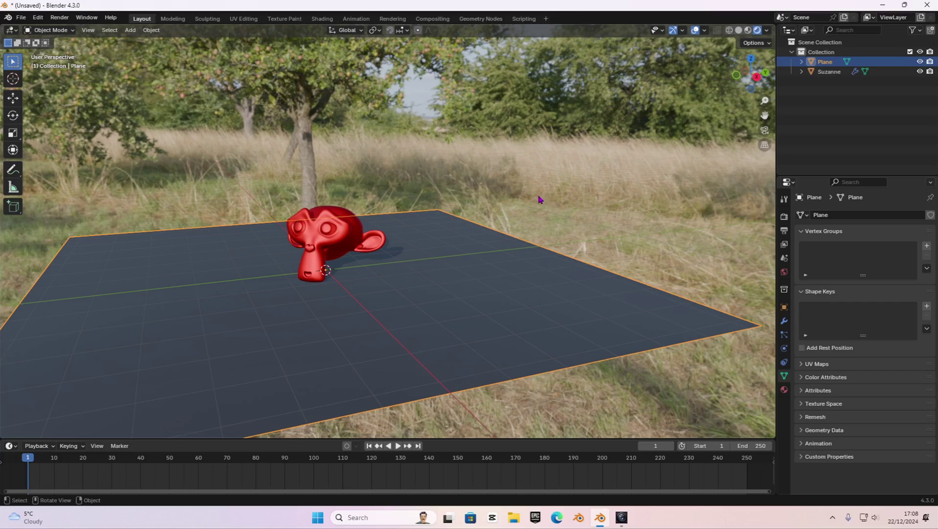
# - Add a camera and move it off the origin to a spot in front of the monkey head
pyautogui.hotkey('shift', 'a')
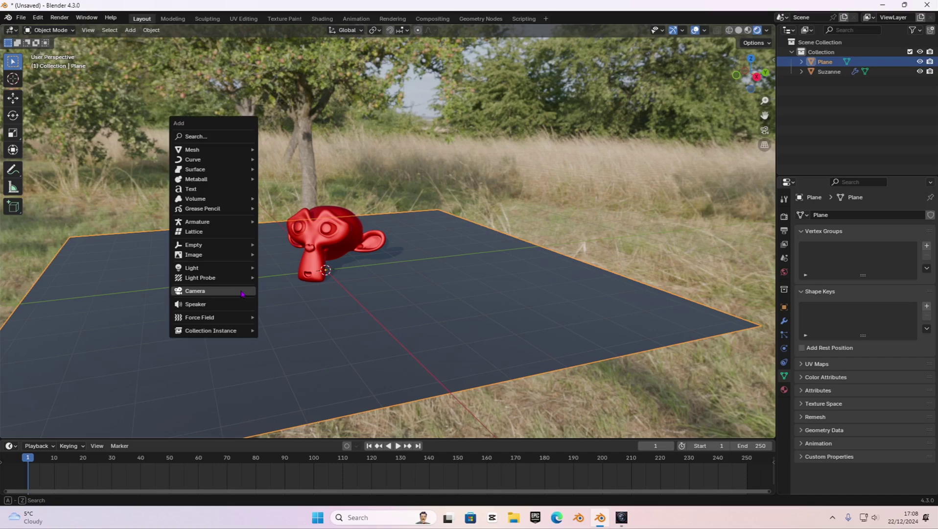
pyautogui.click(241, 293)
pyautogui.moveTo(408, 283); pyautogui.dragTo(329, 285, button='middle')
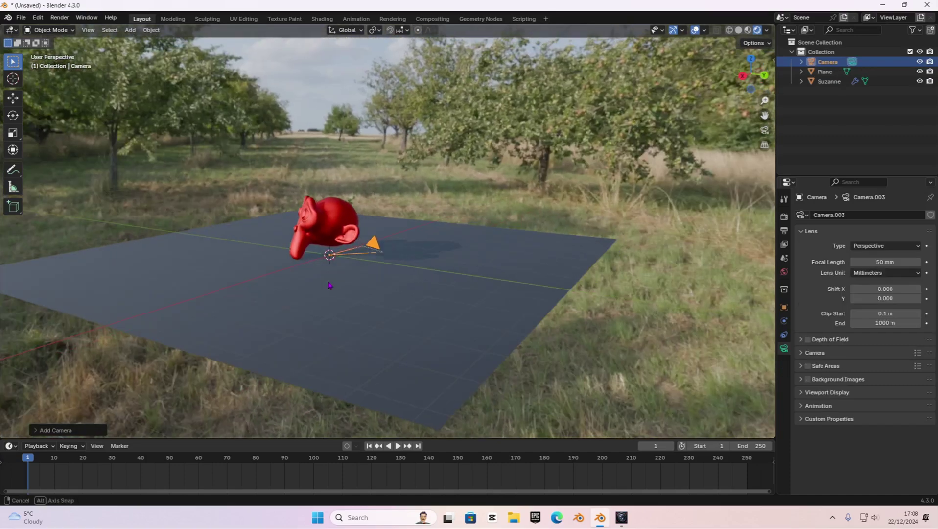
pyautogui.press('g')
pyautogui.click(230, 245)
pyautogui.moveTo(269, 238); pyautogui.dragTo(228, 235, button='middle')
pyautogui.press('g')
pyautogui.click(214, 237)
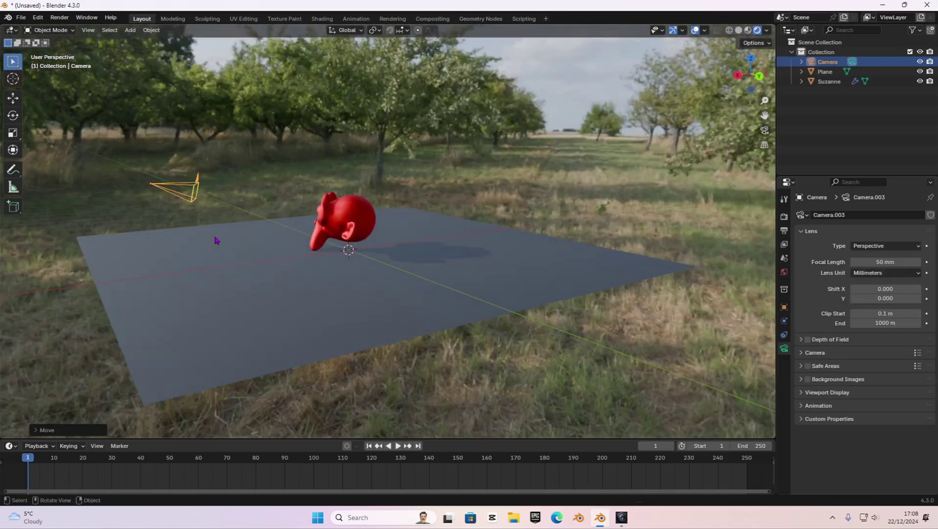
pyautogui.moveTo(318, 223); pyautogui.dragTo(267, 218, button='middle')
pyautogui.click(216, 209)
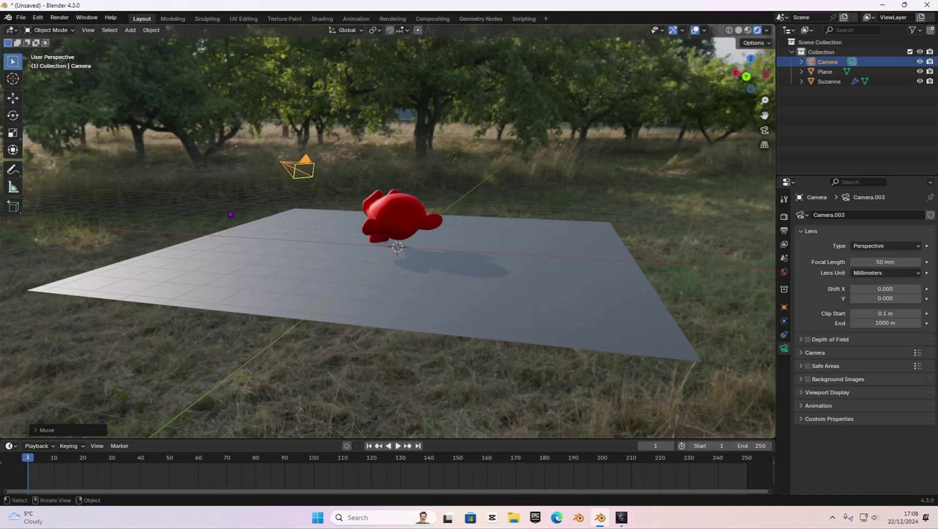
# - Look through the camera and fly it until the monkey's face is centred in the frame
pyautogui.press('KP_0')
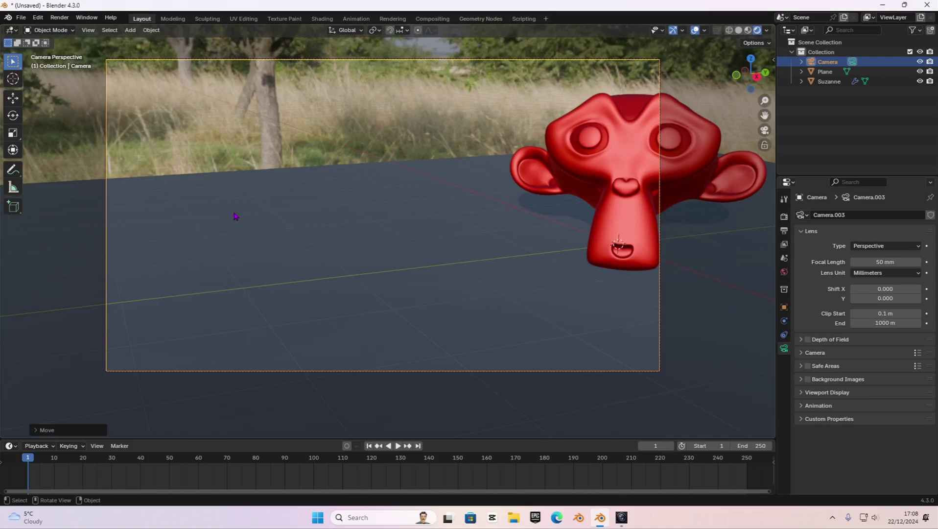
pyautogui.press('shift')
pyautogui.hotkey('shift', '`')
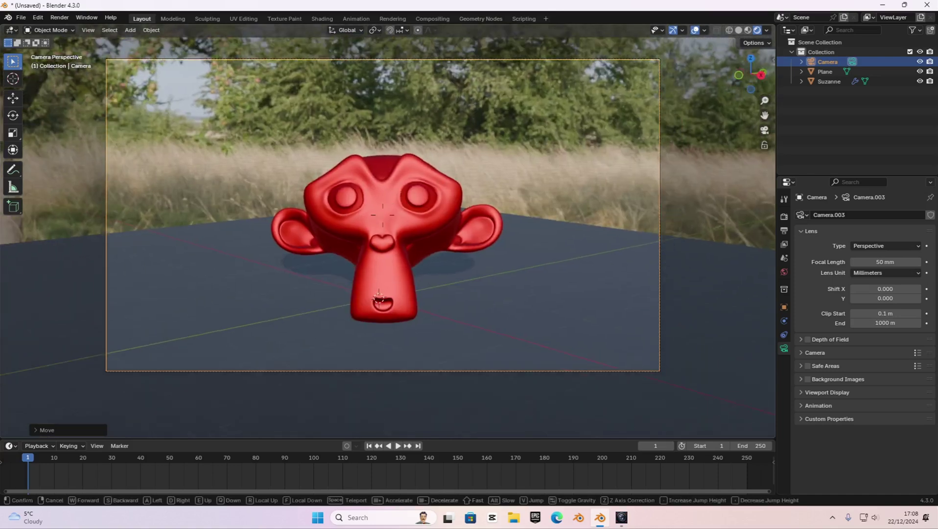
pyautogui.press('e')
pyautogui.press('w')
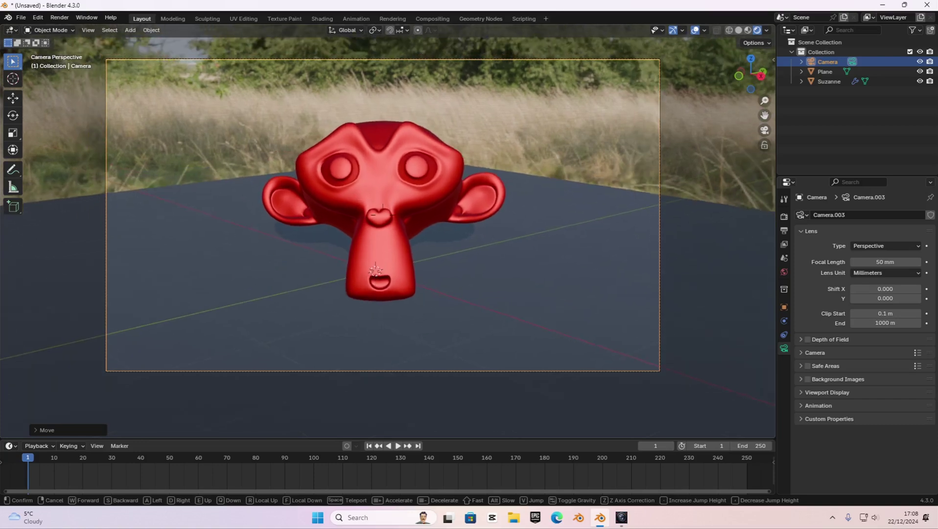
pyautogui.press('e')
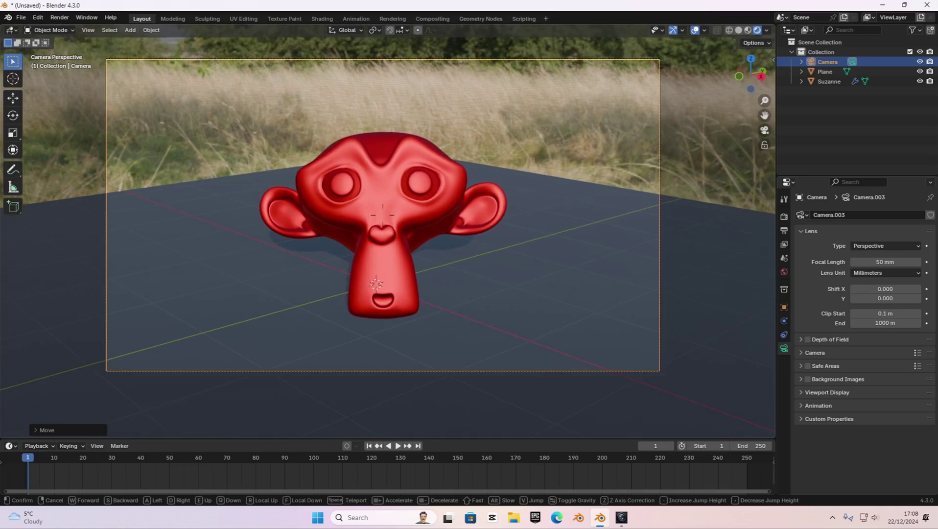
pyautogui.press('w')
pyautogui.click(240, 217)
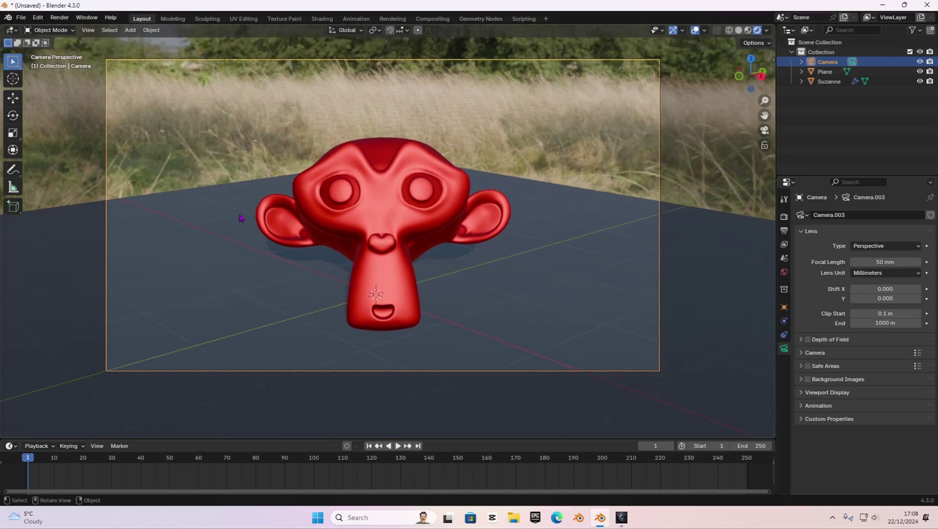
pyautogui.scroll(-1, 244, 219)
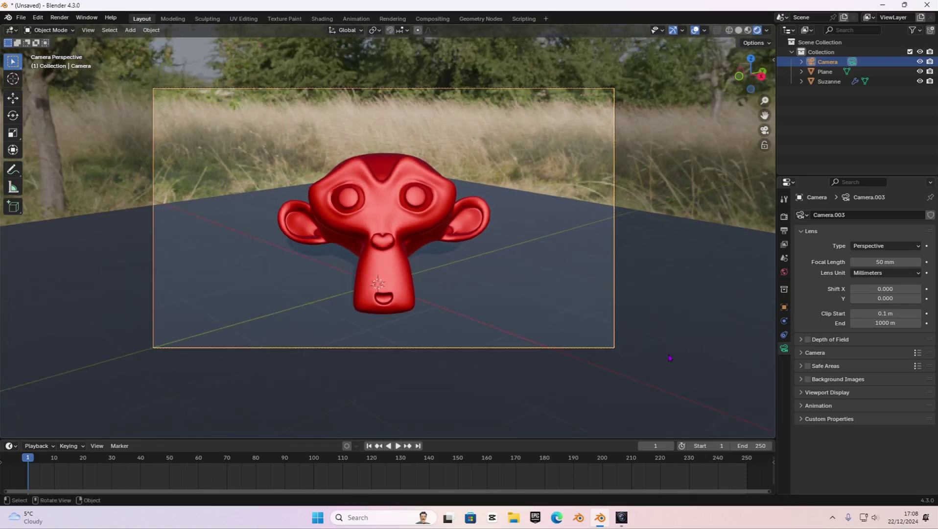
# - Raise the camera's passepartout to 1.000 to black out everything outside the camera frame
pyautogui.click(809, 393)
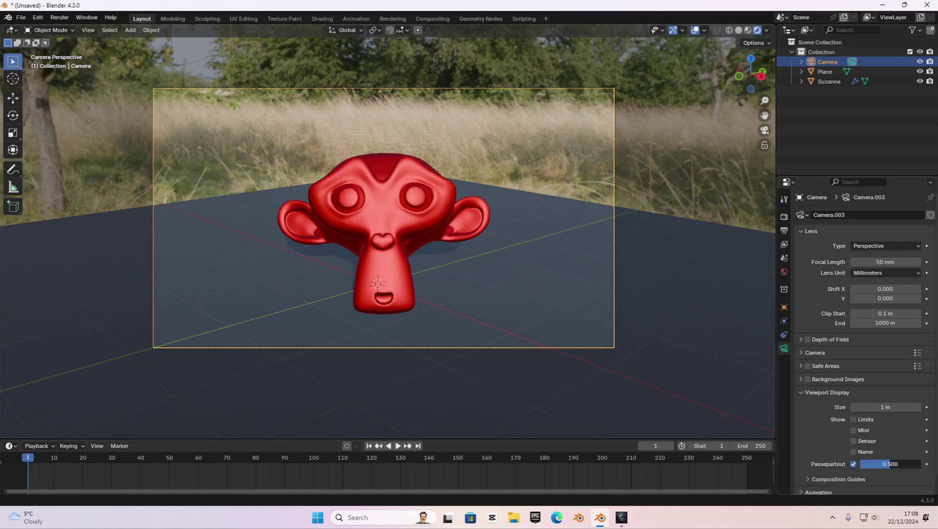
pyautogui.moveTo(890, 464); pyautogui.dragTo(921, 464)
pyautogui.scroll(3, 367, 308)
pyautogui.keyDown('shift'); pyautogui.moveTo(367, 308); pyautogui.dragTo(374, 276, button='middle'); pyautogui.keyUp('shift')
pyautogui.scroll(-1, 374, 277)
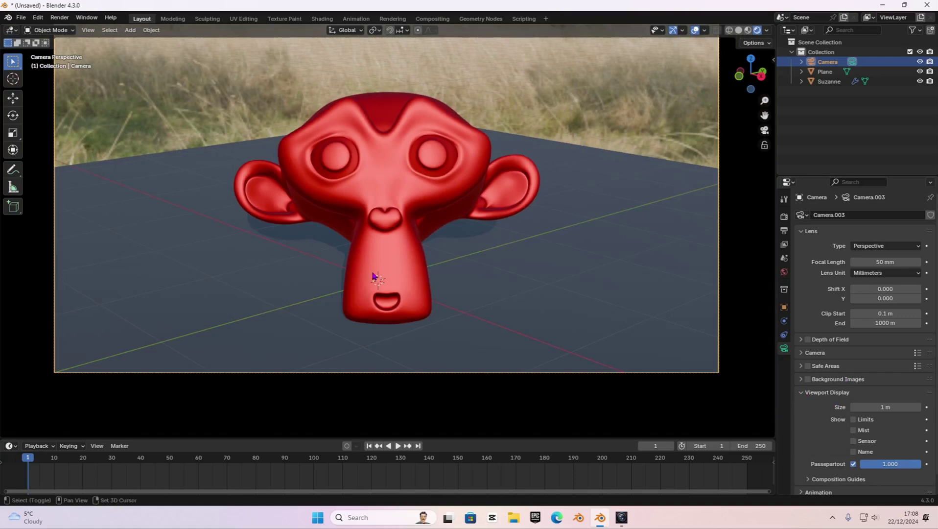
pyautogui.scroll(-3, 373, 276)
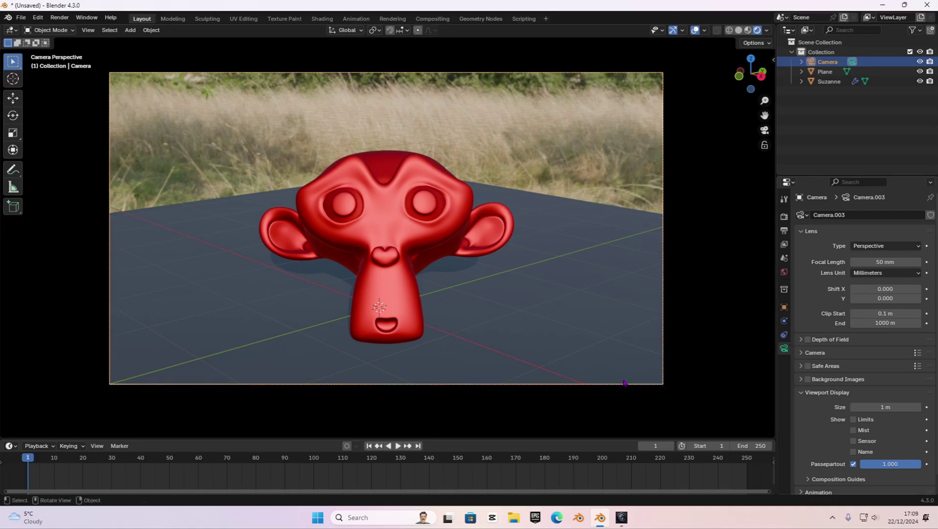
# - Enable depth of field on the camera and pick Suzanne as the focus object
pyautogui.click(803, 339)
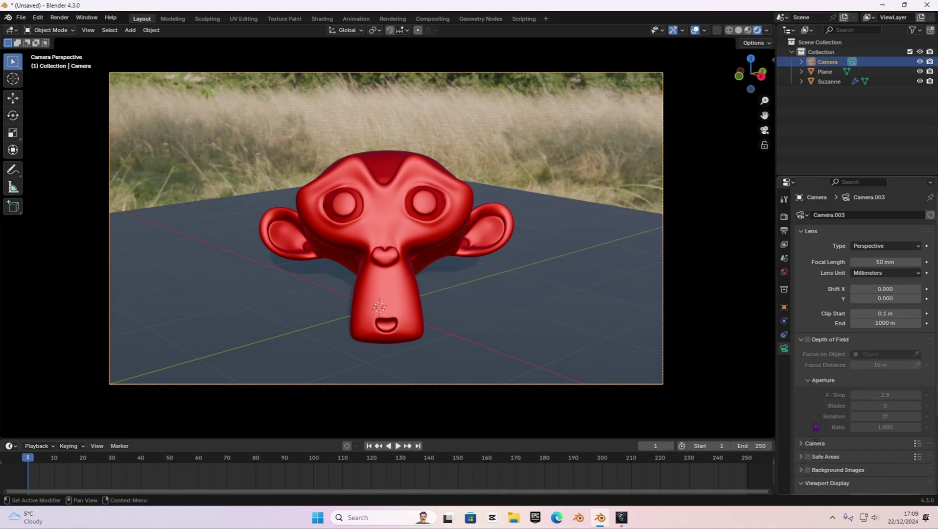
pyautogui.click(808, 340)
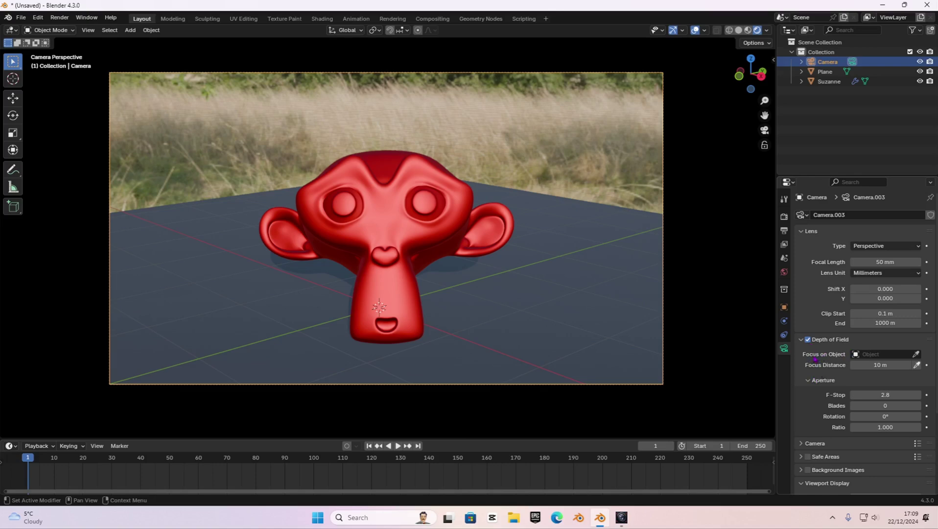
pyautogui.click(916, 354)
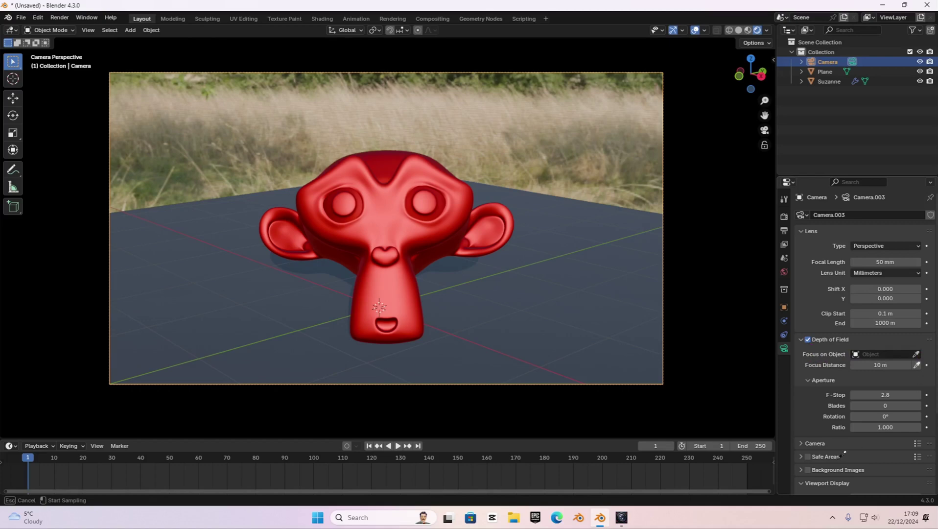
pyautogui.click(386, 204)
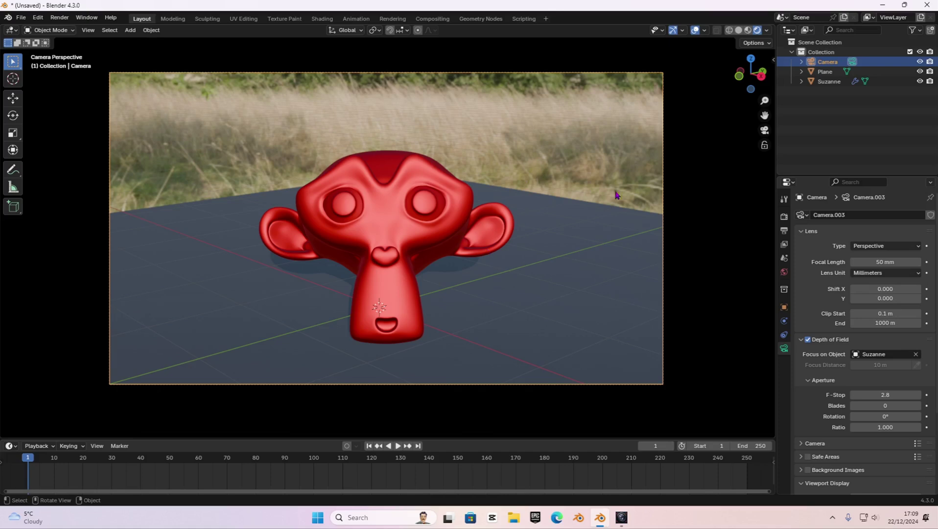
# - Lower the F-stop to 0.2 and replace the focus object with a focus distance sampled from the monkey's forehead
pyautogui.moveTo(885, 395); pyautogui.dragTo(849, 394)
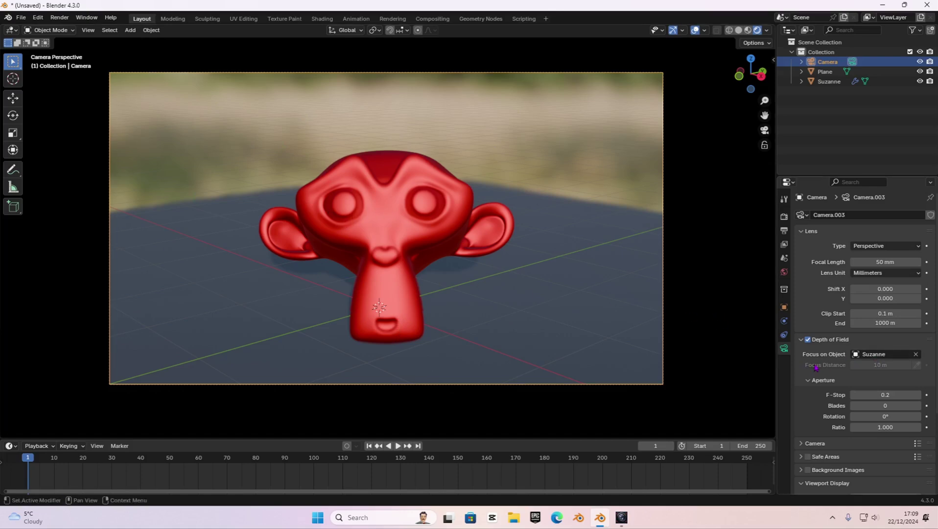
pyautogui.click(914, 356)
pyautogui.click(916, 365)
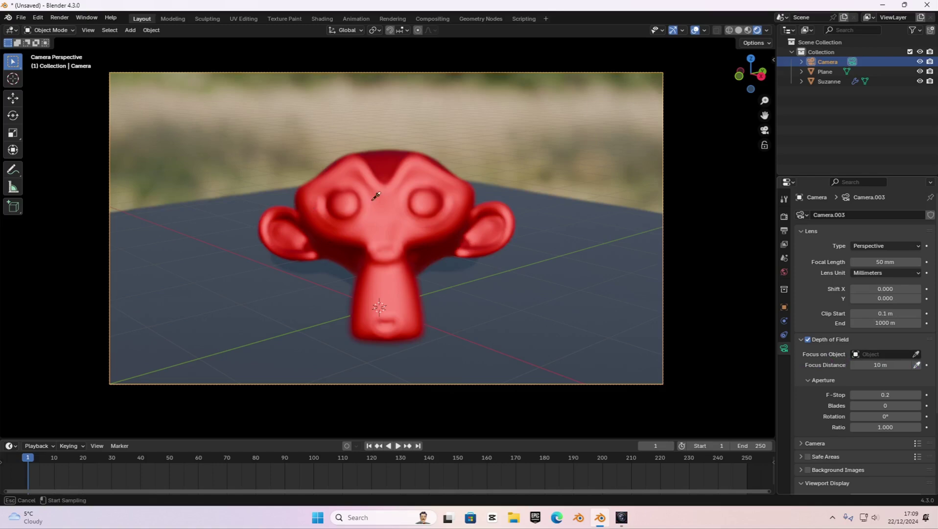
pyautogui.click(394, 205)
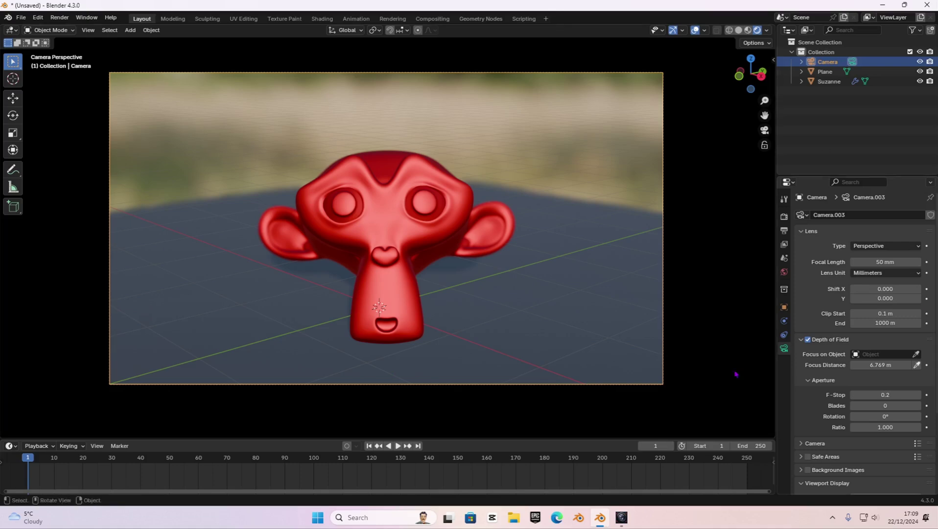
pyautogui.scroll(-2, 842, 444)
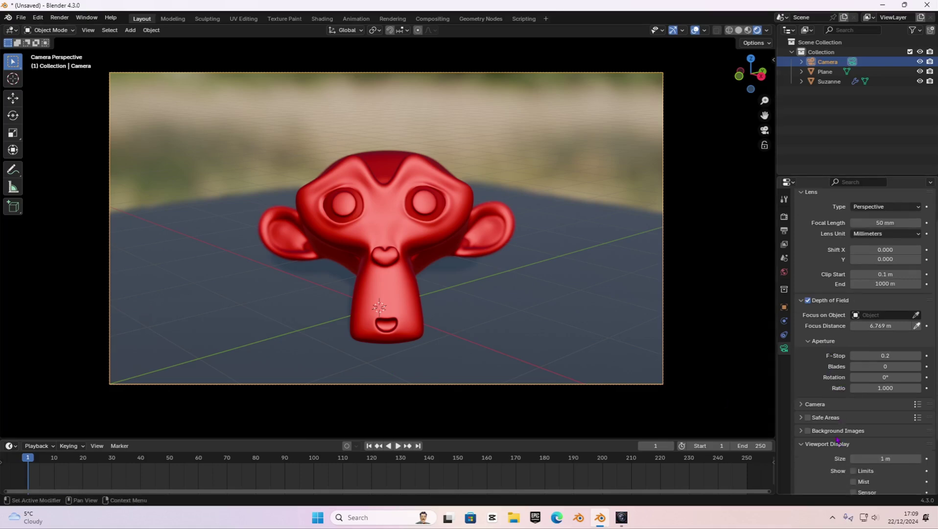
pyautogui.scroll(2, 839, 443)
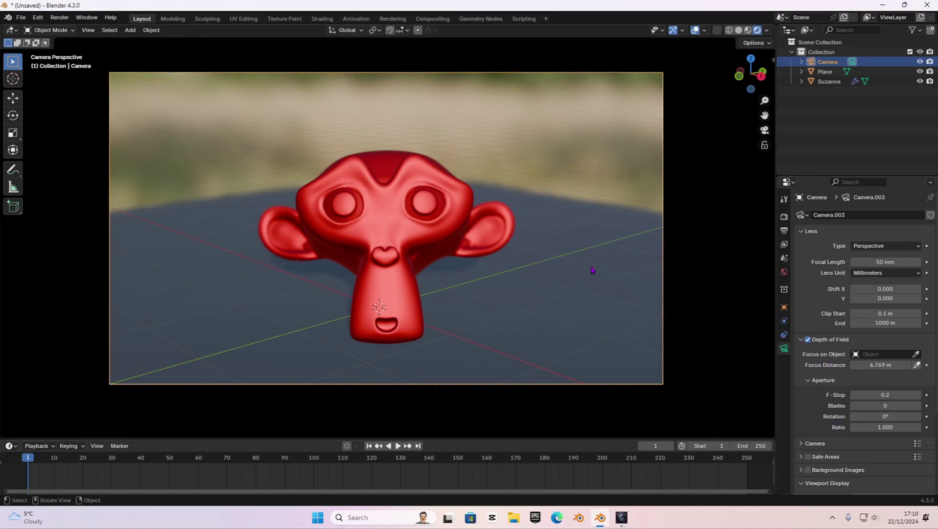
# - Add a UV sphere on the ground plane behind the monkey and scale it down
pyautogui.moveTo(593, 270); pyautogui.dragTo(360, 285, button='middle')
pyautogui.hotkey('shift', 'a')
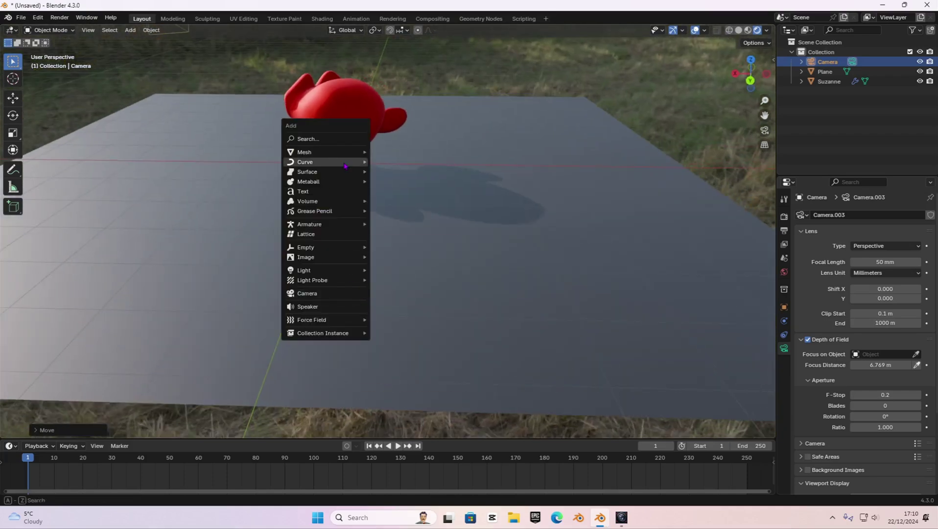
pyautogui.moveTo(347, 152)
pyautogui.click(410, 181)
pyautogui.moveTo(398, 278); pyautogui.dragTo(477, 249, button='middle')
pyautogui.press('s')
pyautogui.click(488, 293)
# - Raise the sphere out of the ground plane and shrink it further so it rests near the surface
pyautogui.scroll(3, 514, 288)
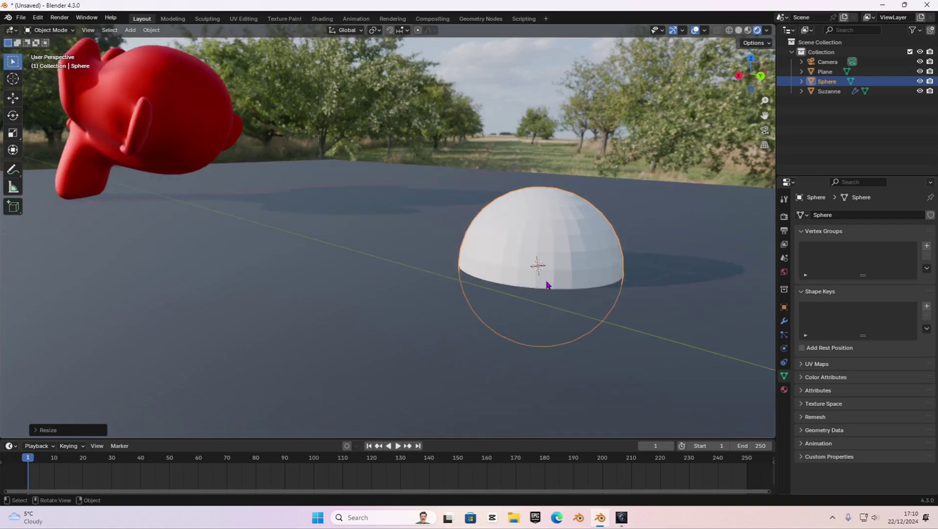
pyautogui.press('g')
pyautogui.click(561, 286)
pyautogui.press('s')
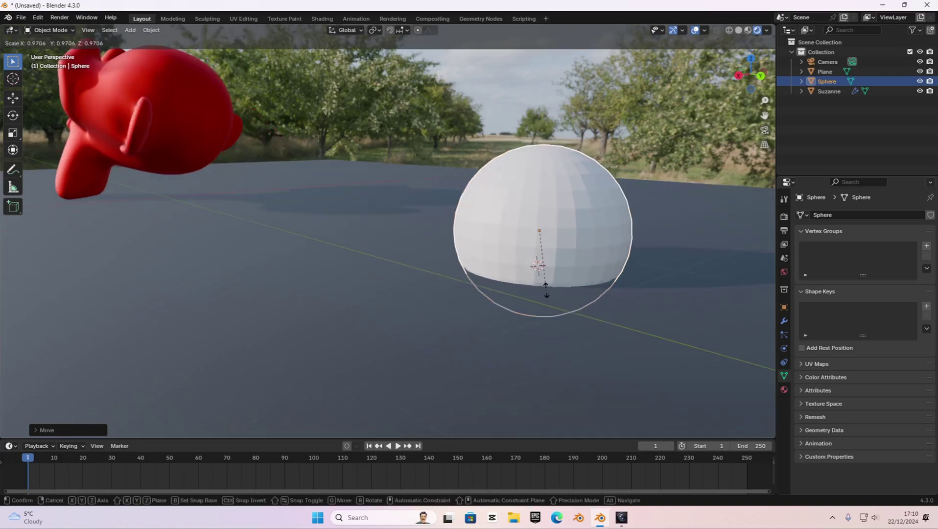
pyautogui.click(515, 259)
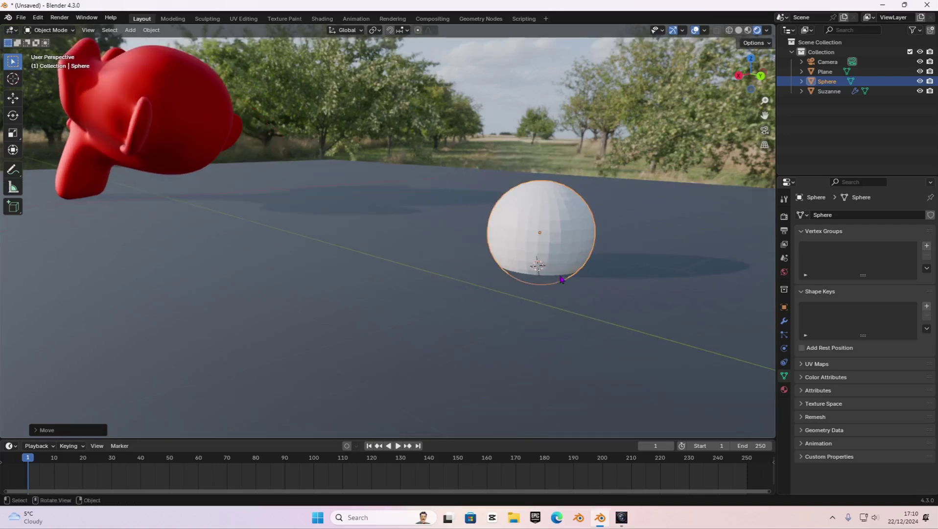
pyautogui.click(590, 302)
# - Apply smooth shading to the sphere
pyautogui.moveTo(590, 302); pyautogui.dragTo(678, 236, button='middle')
pyautogui.scroll(4, 637, 263)
pyautogui.keyDown('shift'); pyautogui.moveTo(678, 236); pyautogui.dragTo(142, 343, button='middle'); pyautogui.keyUp('shift')
pyautogui.click(363, 300)
pyautogui.rightClick(363, 300)
pyautogui.click(364, 287)
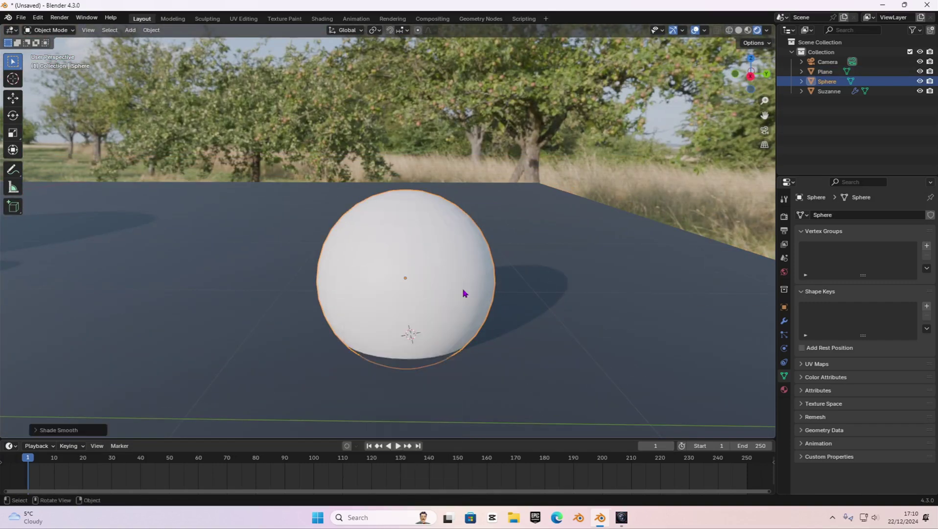
# - Give the sphere a new material with a magenta base color (#E600E7)
pyautogui.scroll(-4, 464, 294)
pyautogui.click(784, 390)
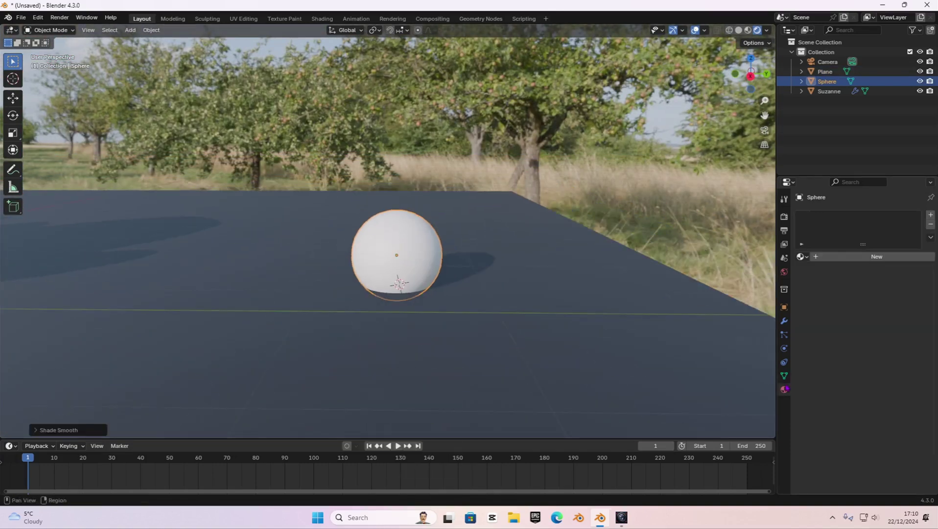
pyautogui.click(865, 256)
pyautogui.click(885, 318)
pyautogui.click(903, 217)
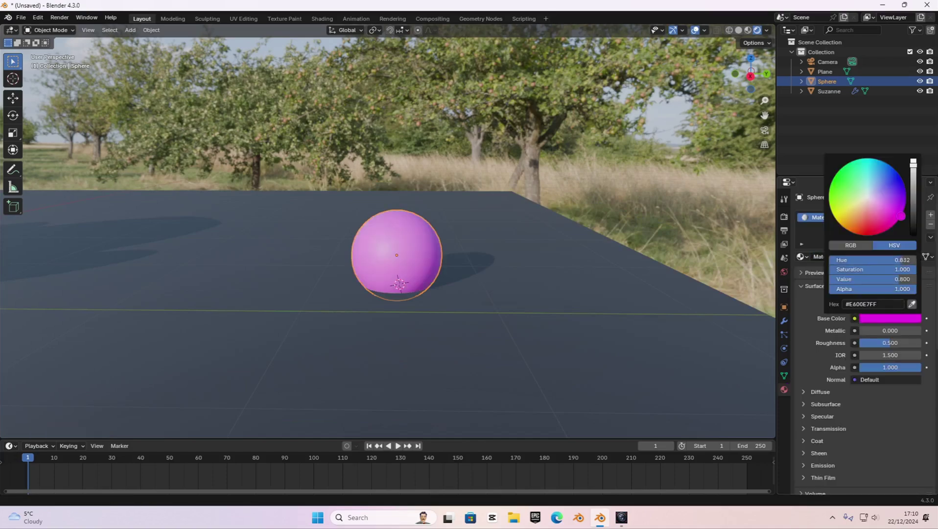
# - Check the depth-of-field blur on the sphere through the camera and compare it with a free view past the monkey's ear
pyautogui.scroll(-5, 383, 267)
pyautogui.moveTo(381, 268); pyautogui.dragTo(463, 286, button='middle')
pyautogui.press('KP_0')
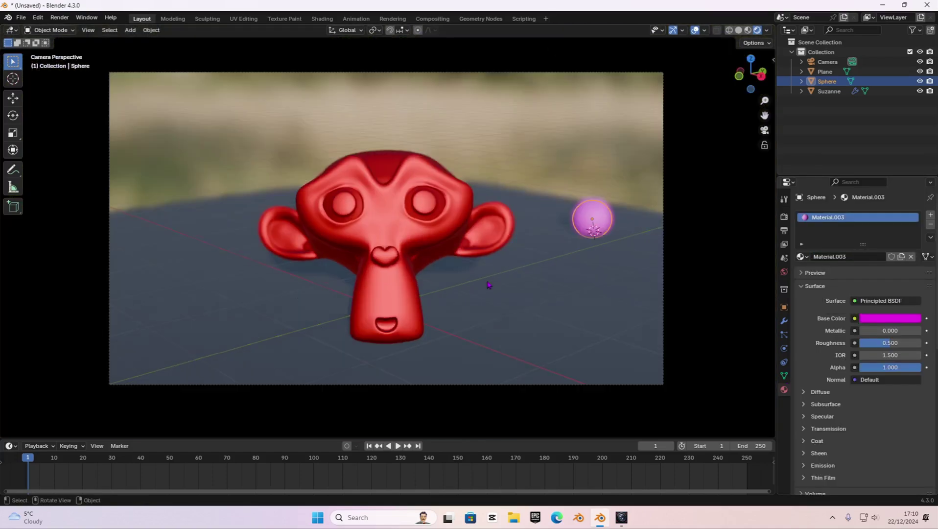
pyautogui.click(741, 255)
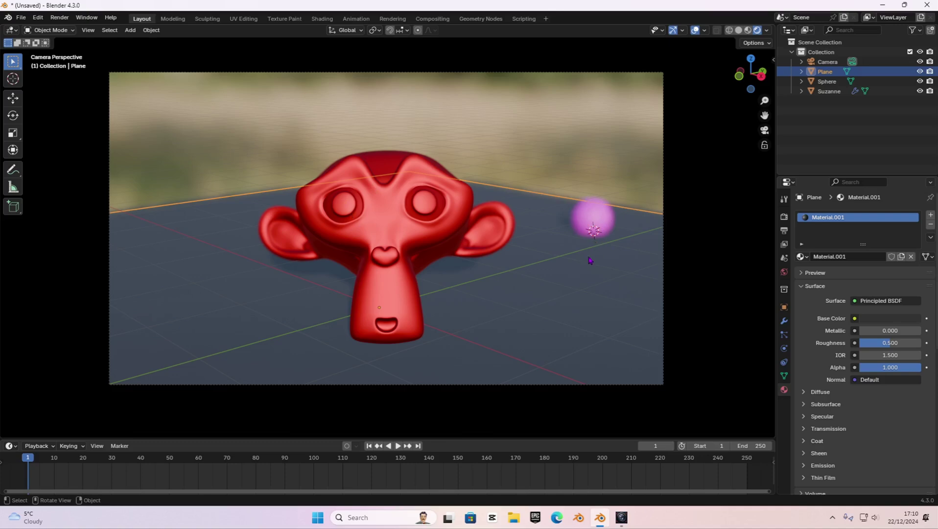
pyautogui.moveTo(591, 259); pyautogui.dragTo(582, 266, button='middle')
pyautogui.scroll(-2, 570, 240)
pyautogui.scroll(6, 550, 242)
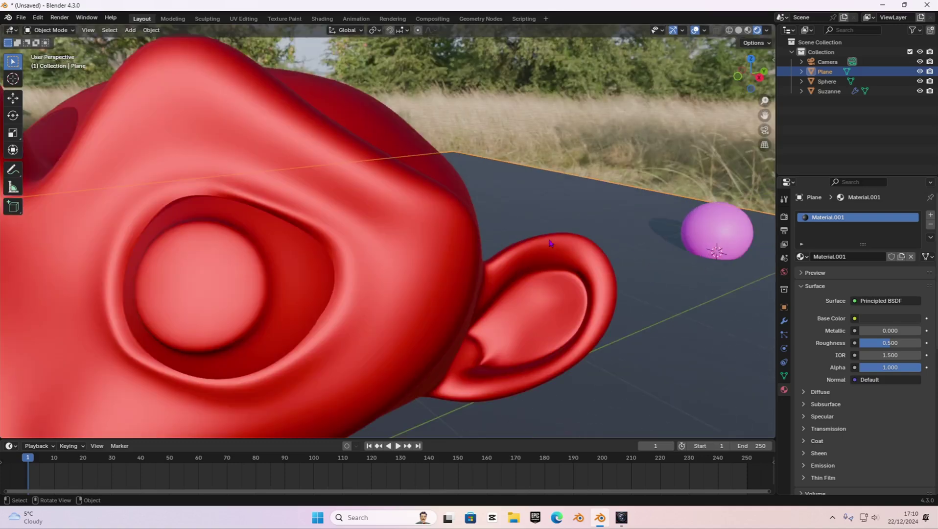
# - Return to the camera view, select the camera and sample its depth-of-field focus distance from the magenta sphere
pyautogui.keyDown('shift'); pyautogui.moveTo(720, 226); pyautogui.dragTo(553, 263, button='middle'); pyautogui.keyUp('shift')
pyautogui.scroll(1, 550, 286)
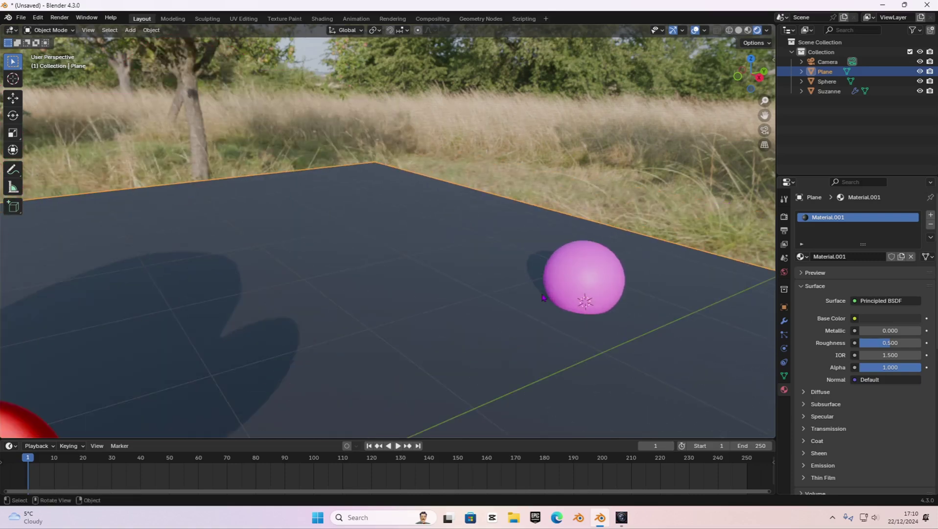
pyautogui.scroll(-3, 522, 299)
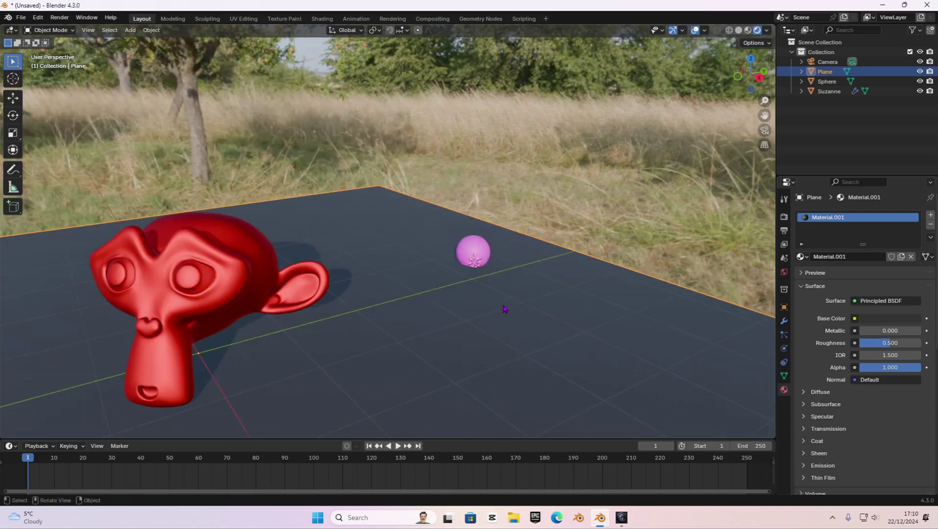
pyautogui.press('KP_0')
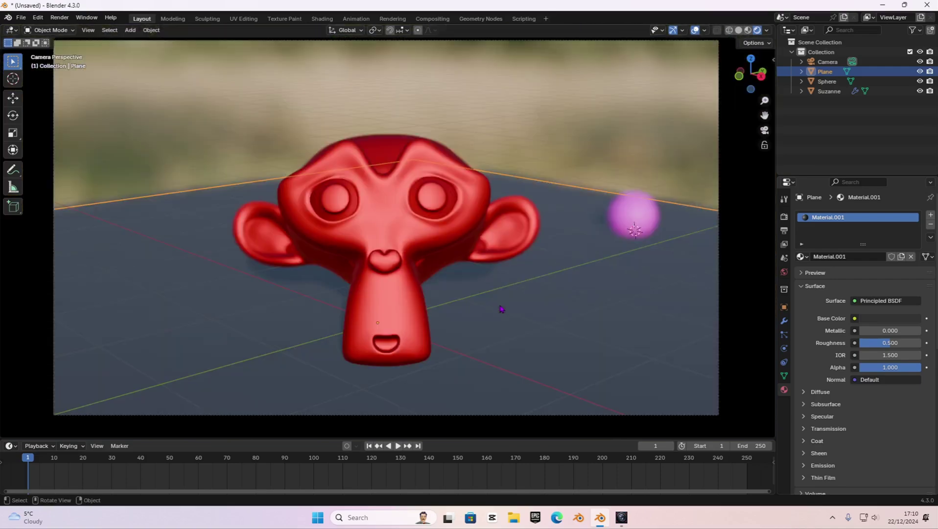
pyautogui.click(705, 416)
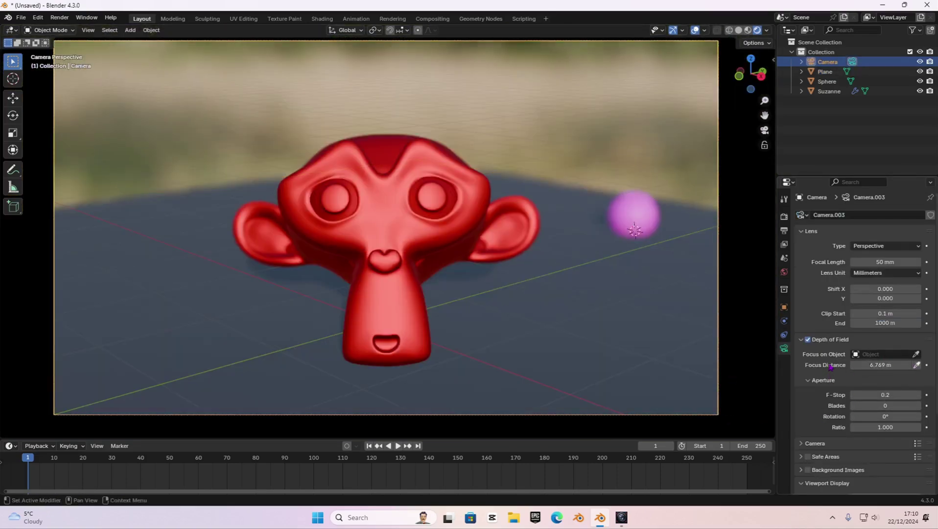
pyautogui.click(920, 367)
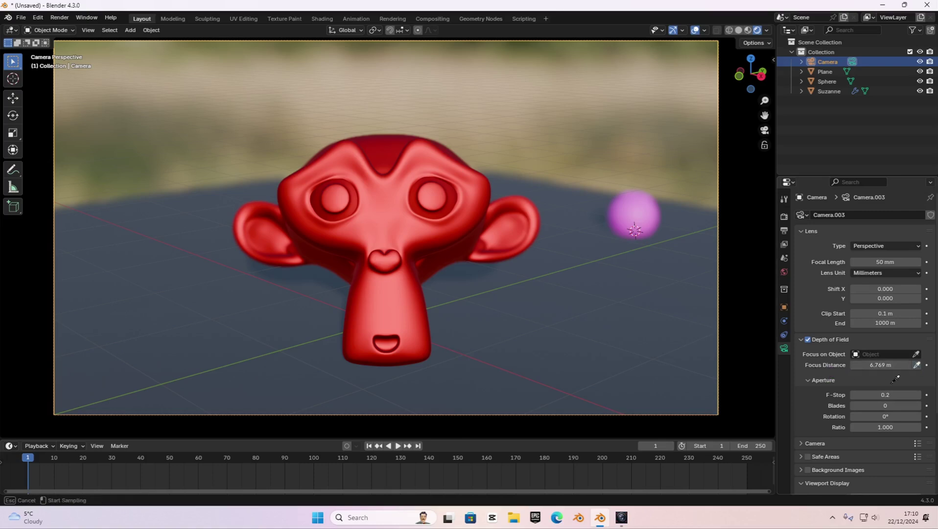
pyautogui.click(642, 206)
pyautogui.scroll(3, 643, 217)
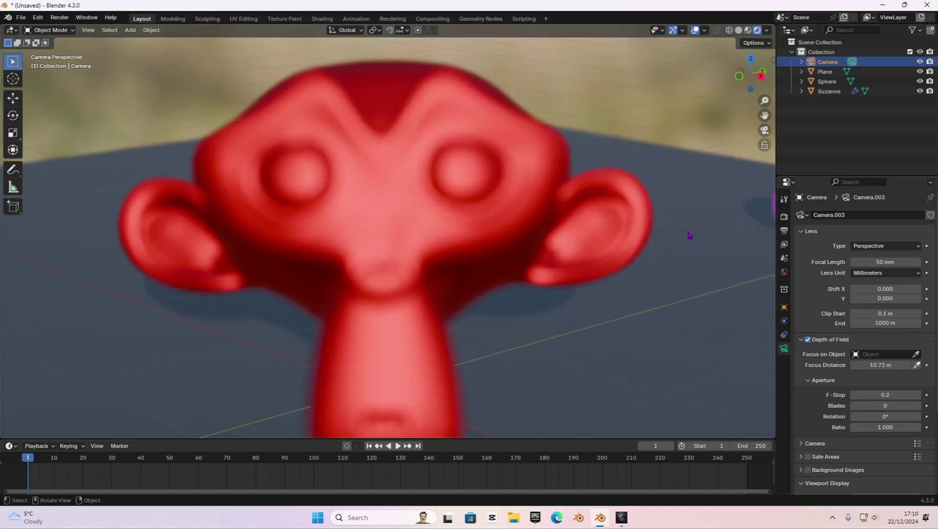
pyautogui.scroll(-4, 502, 262)
pyautogui.scroll(-3, 517, 254)
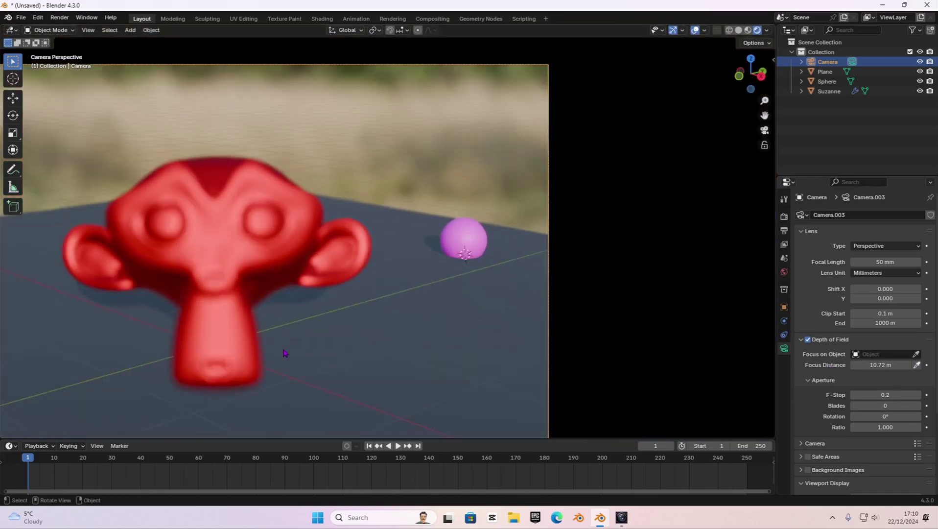
pyautogui.scroll(-2, 284, 353)
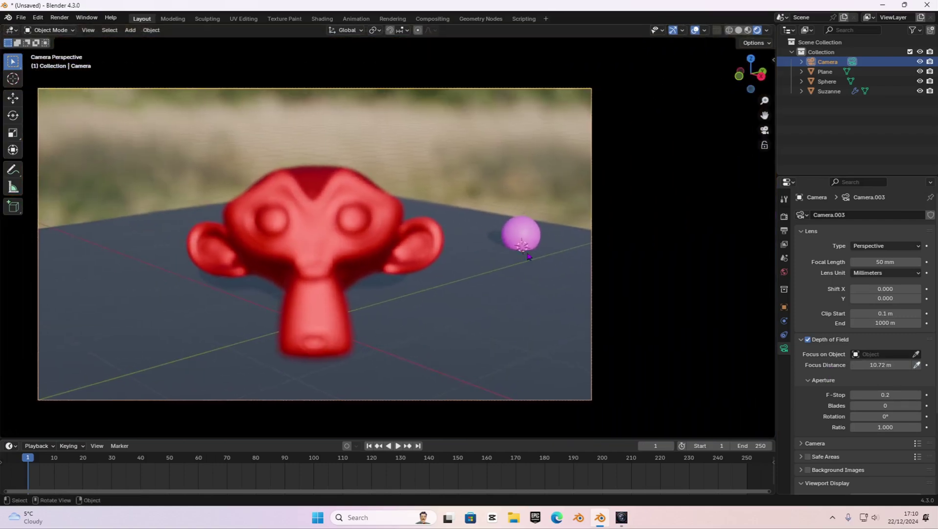